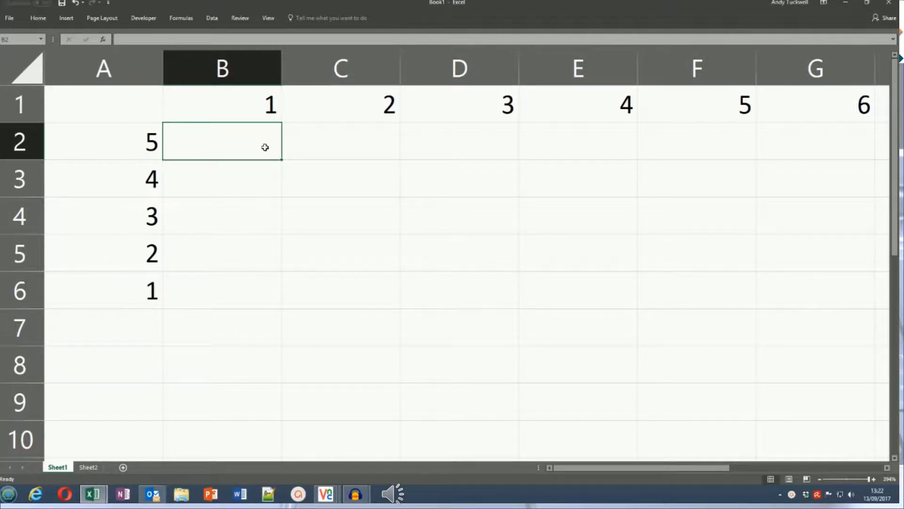
- Enter the formula =B1*A2 in cell B2 and fill it across row 2 to G2
{"action": "type", "text": "="}
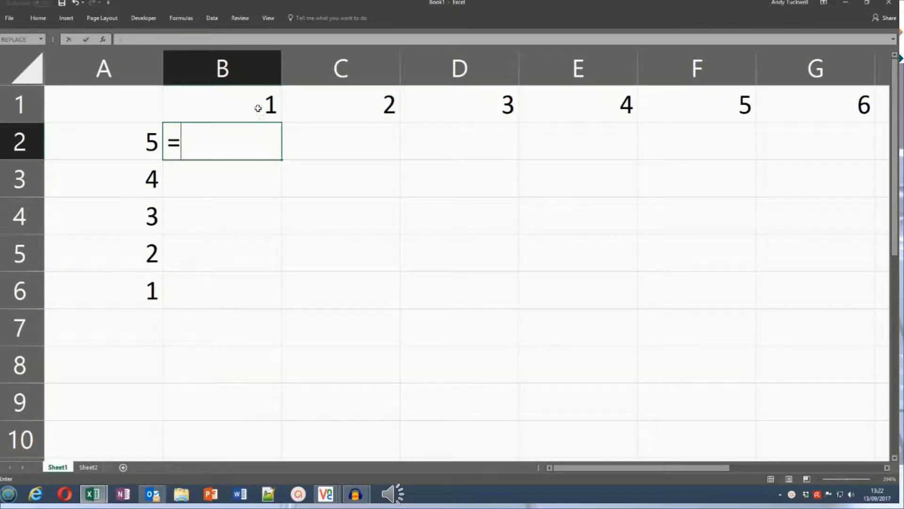
{"action": "left_click", "coordinate": [258, 108]}
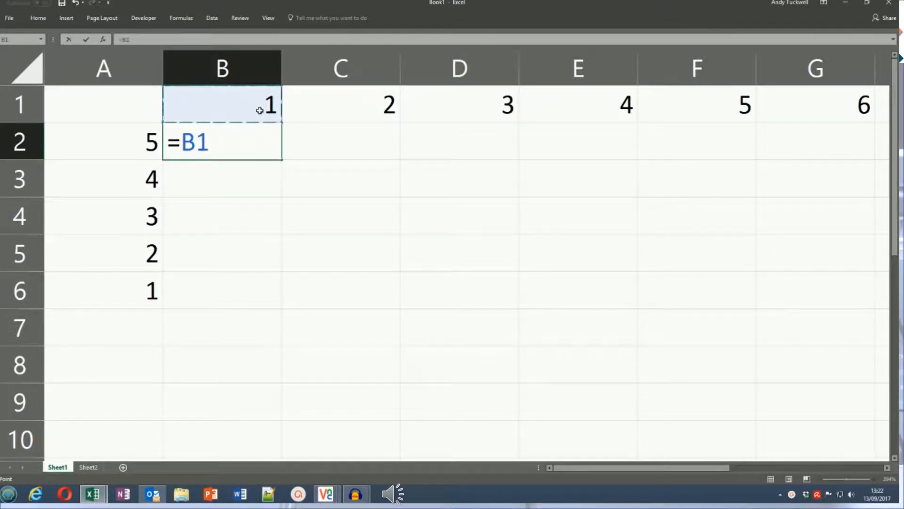
{"action": "type", "text": "*"}
{"action": "left_click", "coordinate": [148, 149]}
{"action": "key", "text": "Return"}
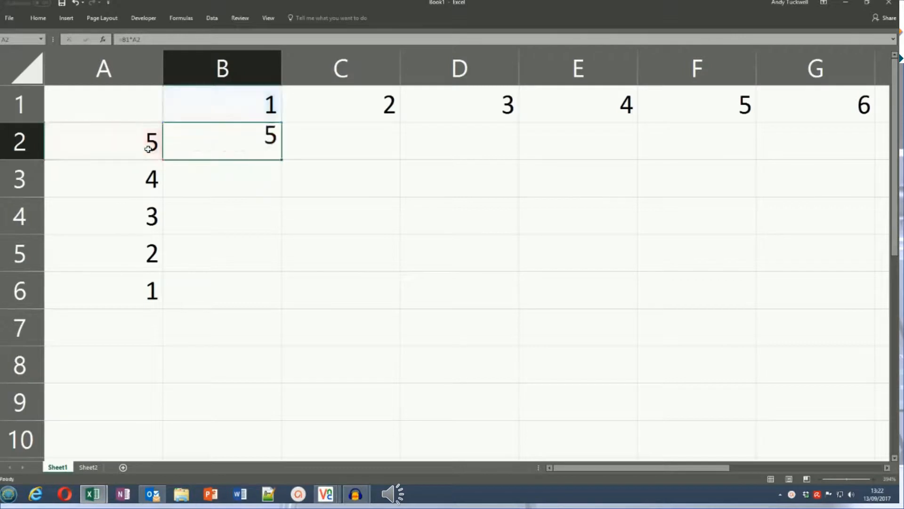
{"action": "left_click", "coordinate": [224, 141]}
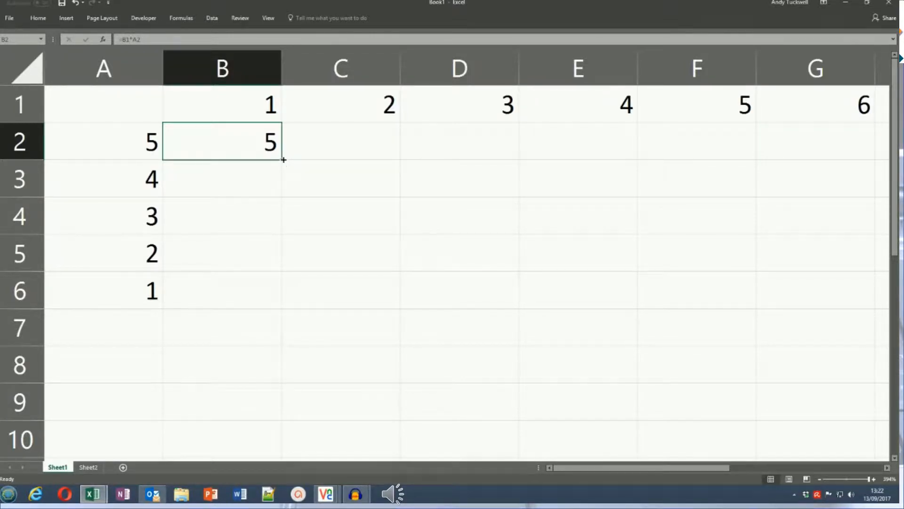
{"action": "left_click_drag", "start_coordinate": [283, 159], "coordinate": [852, 152]}
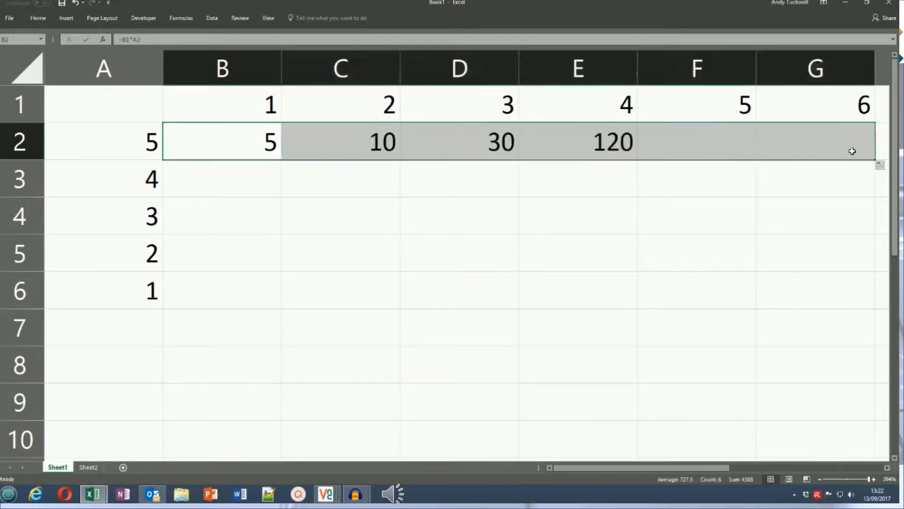
- Inspect the cell references in the copied formulas in G2, D2 and C2
{"action": "left_click", "coordinate": [812, 159]}
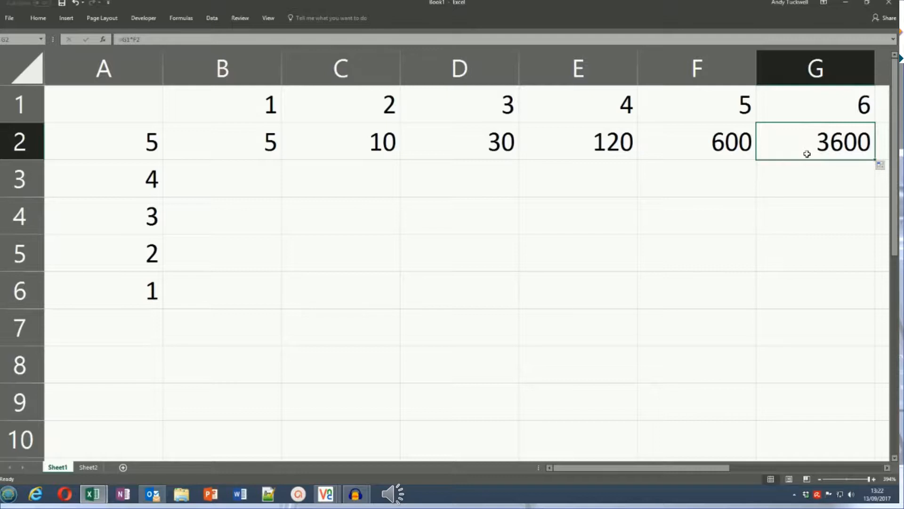
{"action": "key", "text": "F2"}
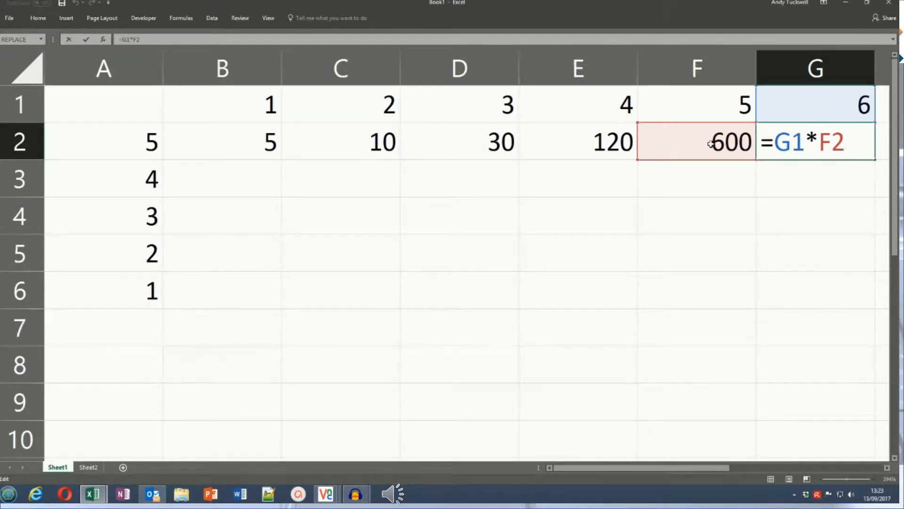
{"action": "key", "text": "ctrl+Return"}
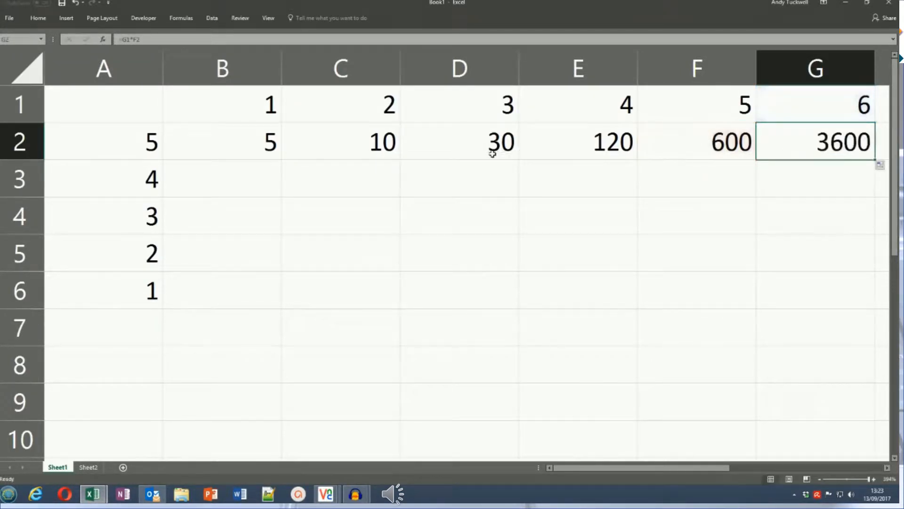
{"action": "left_click", "coordinate": [457, 148]}
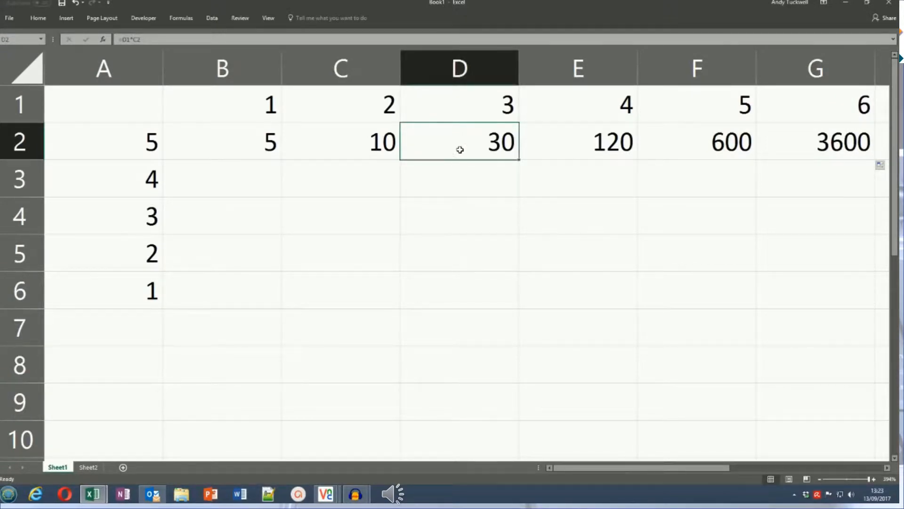
{"action": "key", "text": "F2"}
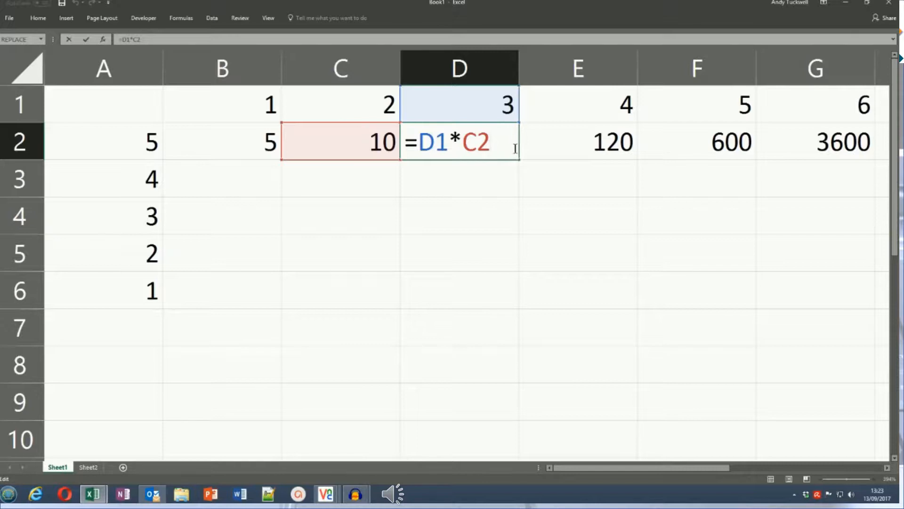
{"action": "key", "text": "ctrl+Return"}
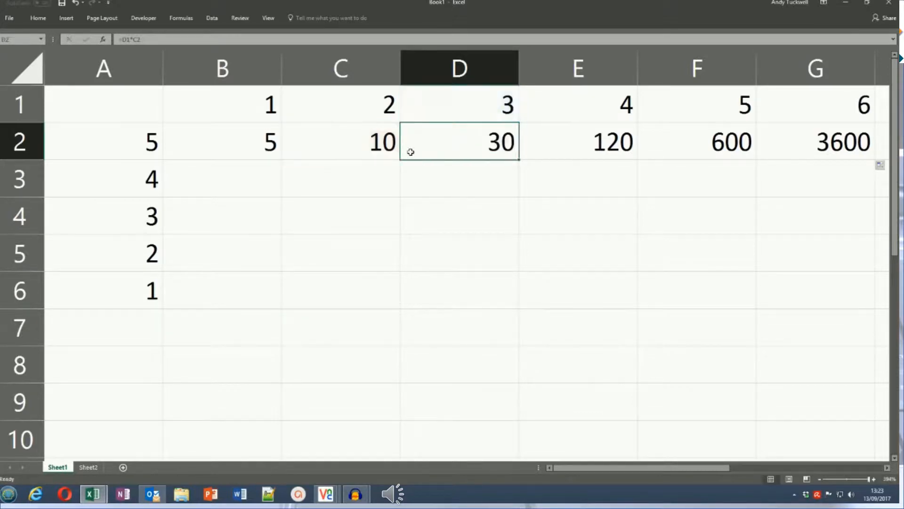
{"action": "left_click", "coordinate": [360, 140]}
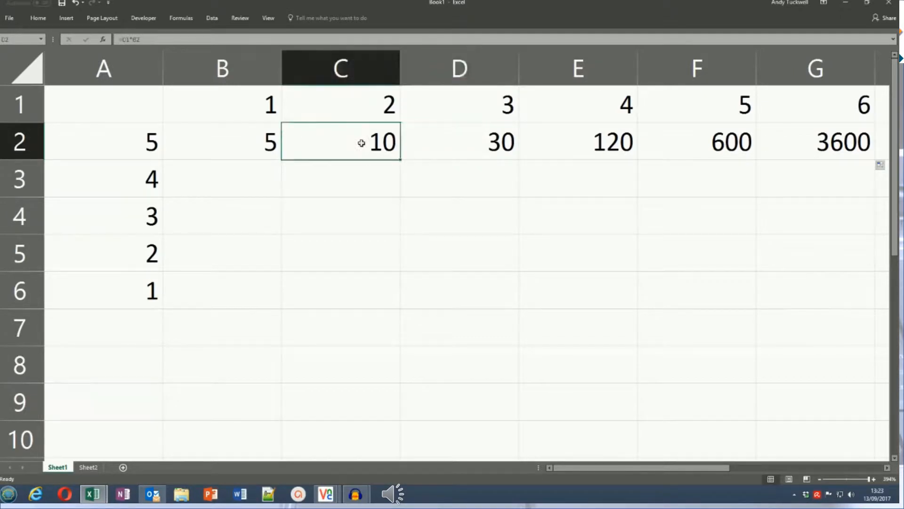
{"action": "double_click", "coordinate": [362, 144]}
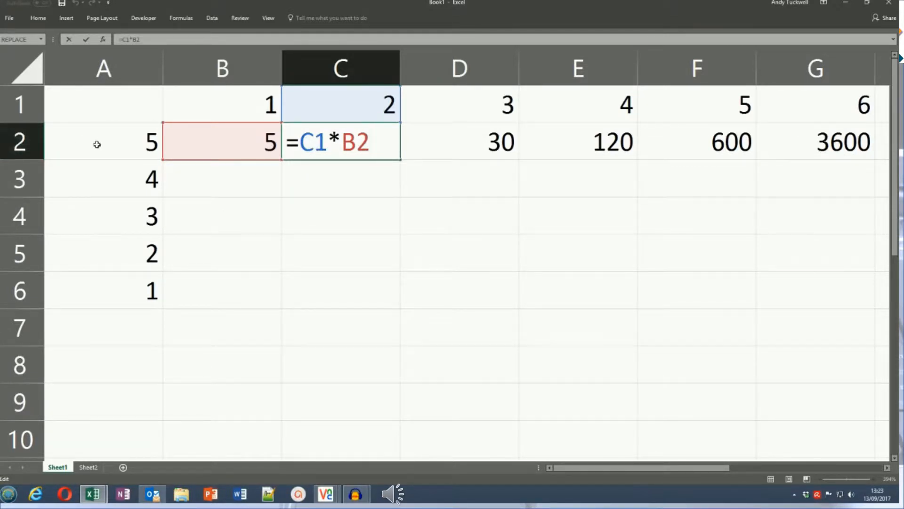
{"action": "key", "text": "ctrl+Return"}
- Cycle the A2 reference in B2's formula through its absolute and mixed forms, and commit it as =B1*$A2
{"action": "left_click", "coordinate": [250, 146]}
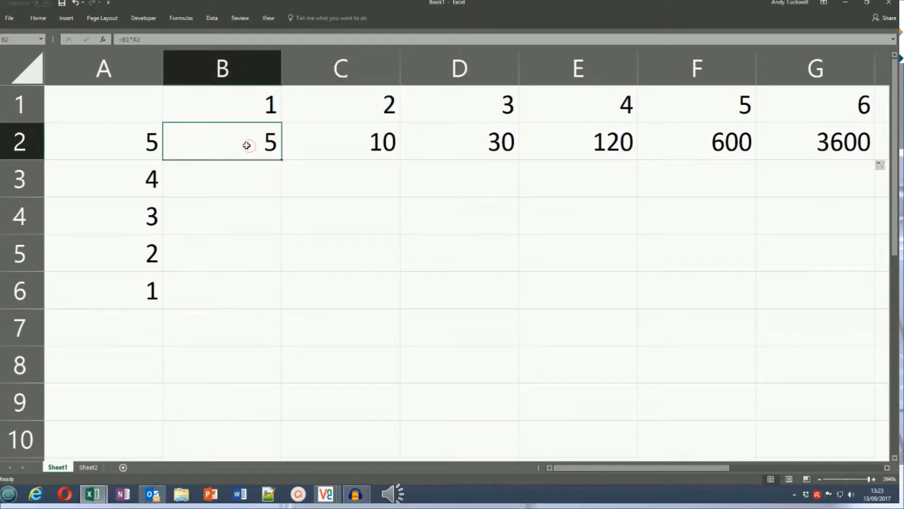
{"action": "double_click", "coordinate": [246, 148]}
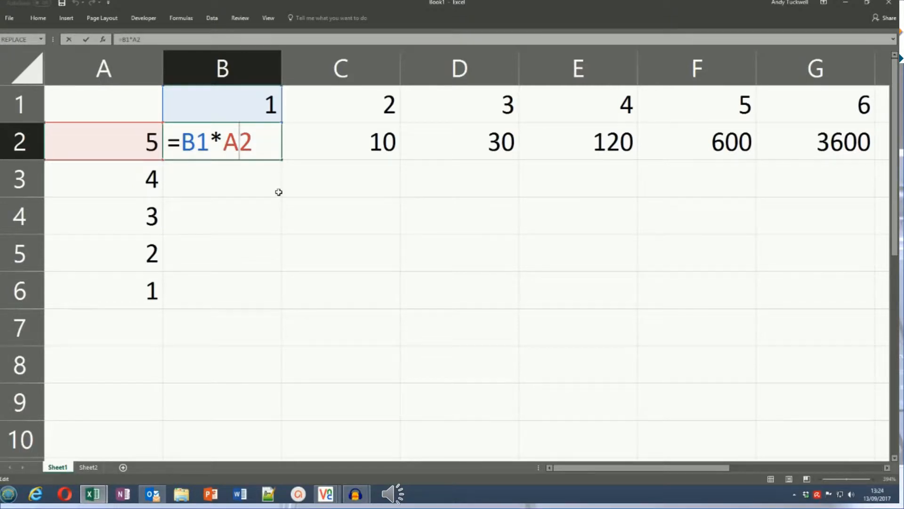
{"action": "key", "text": "F4"}
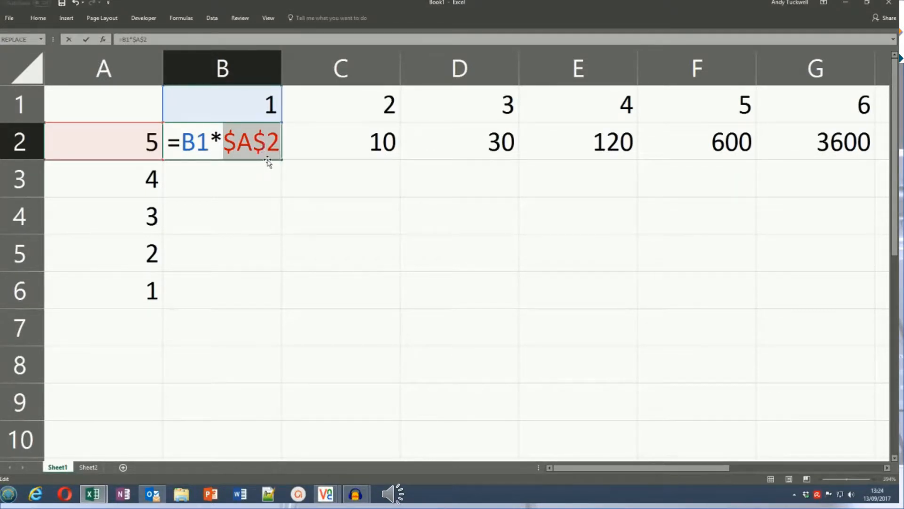
{"action": "key", "text": "F4"}
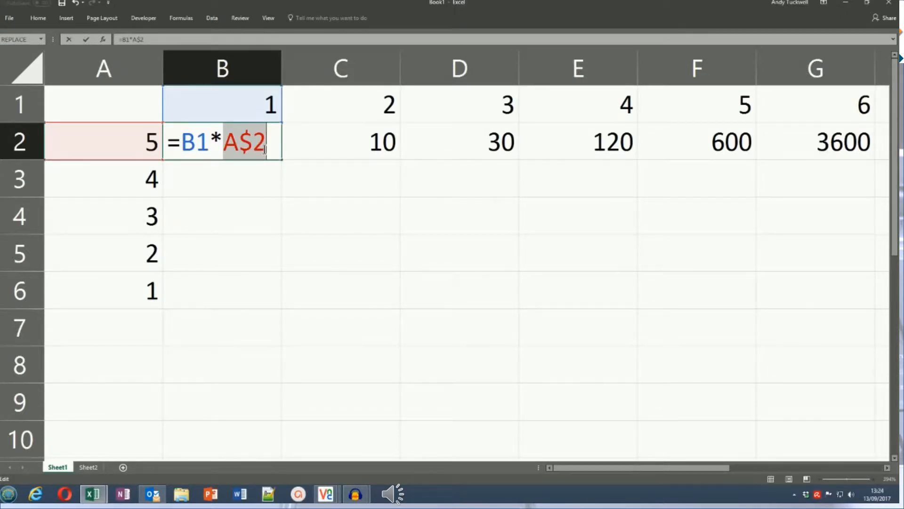
{"action": "key", "text": "F4"}
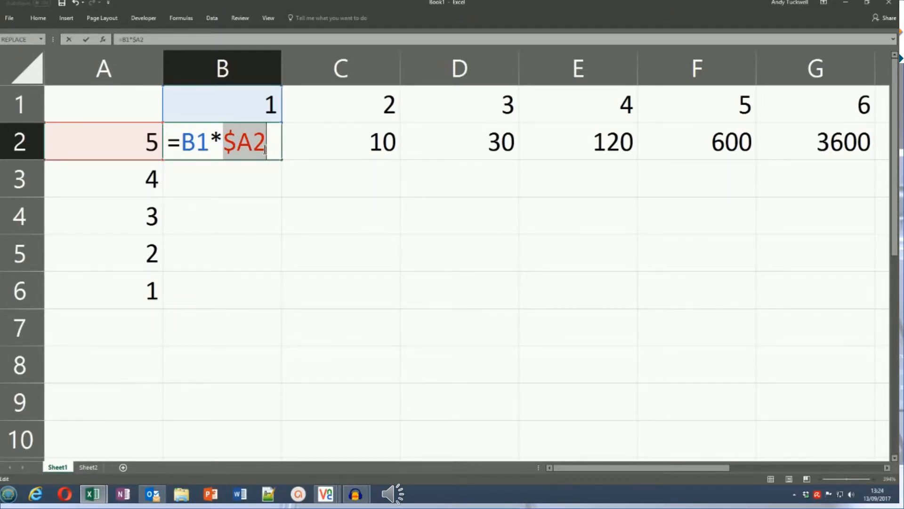
{"action": "key", "text": "F4"}
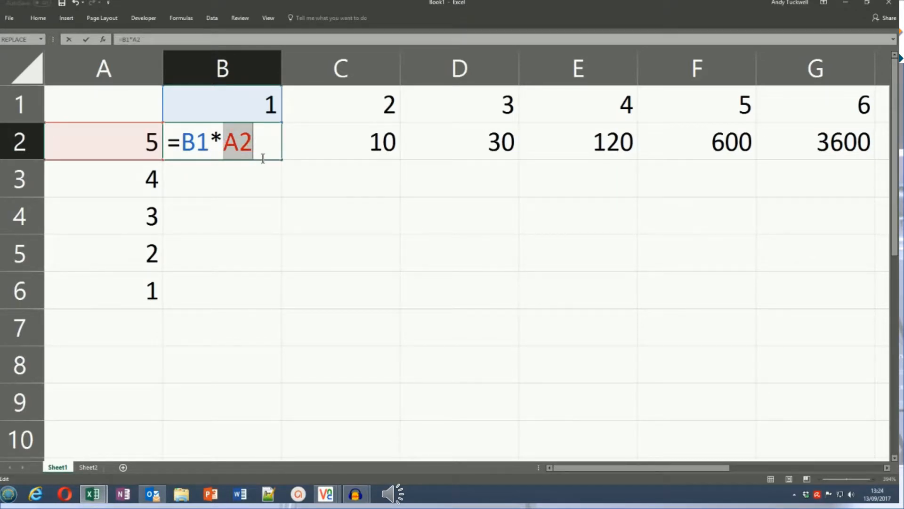
{"action": "key", "text": "F4"}
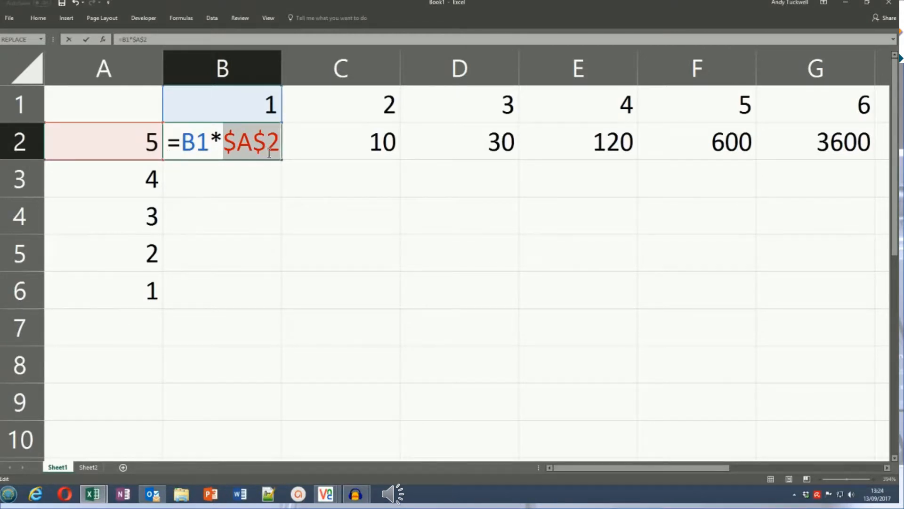
{"action": "key", "text": "F4"}
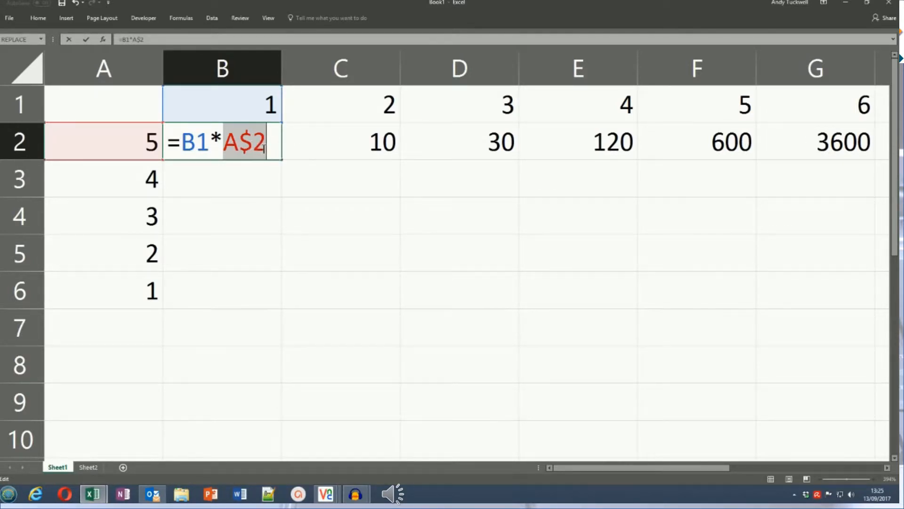
{"action": "key", "text": "F4"}
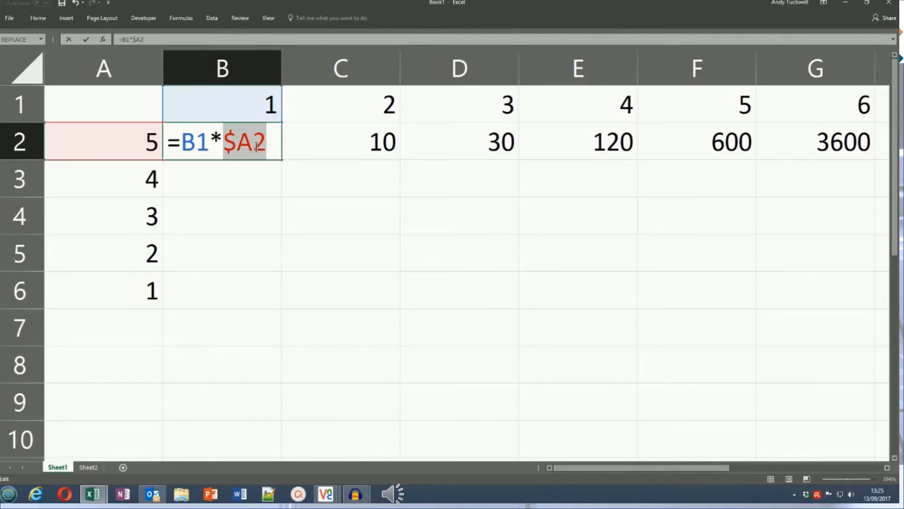
{"action": "key", "text": "Return"}
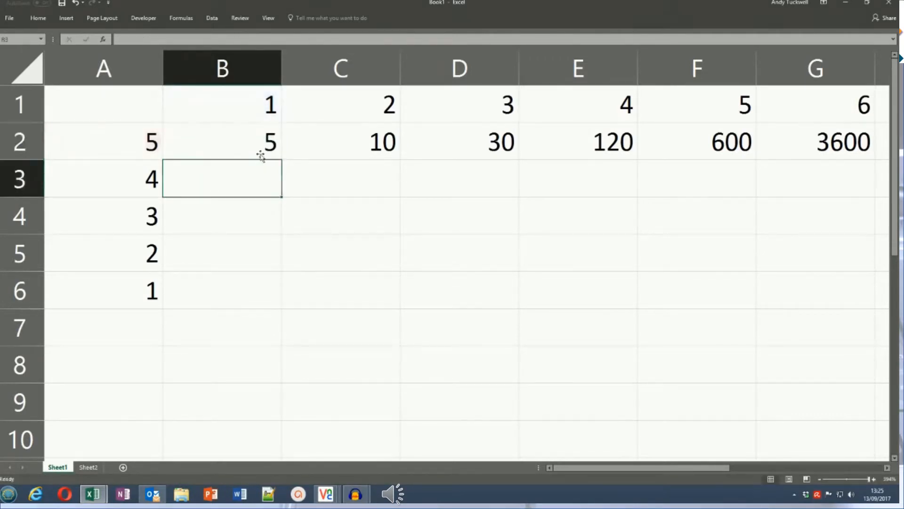
- Fill B2's formula across row 2 to G2 again and inspect the cell references in G2
{"action": "left_click", "coordinate": [256, 142]}
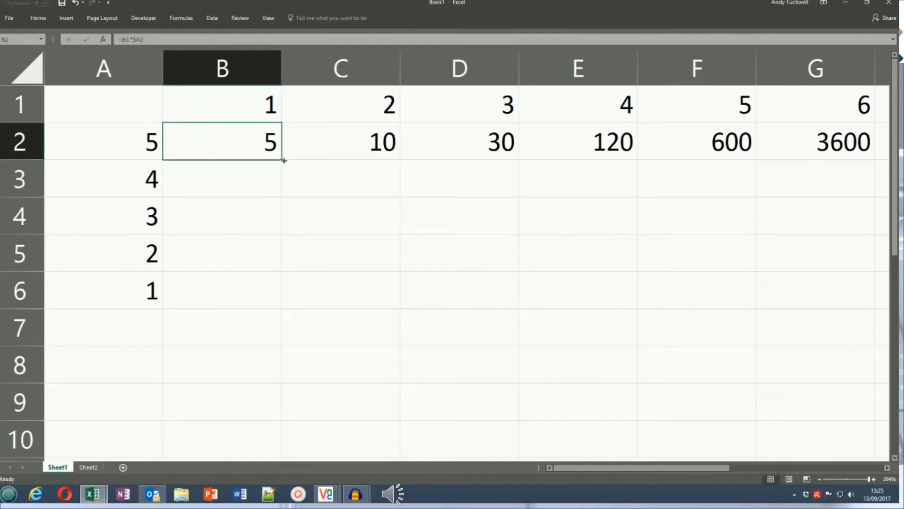
{"action": "left_click_drag", "start_coordinate": [284, 161], "coordinate": [737, 170]}
{"action": "left_click_drag", "start_coordinate": [858, 171], "coordinate": [824, 176]}
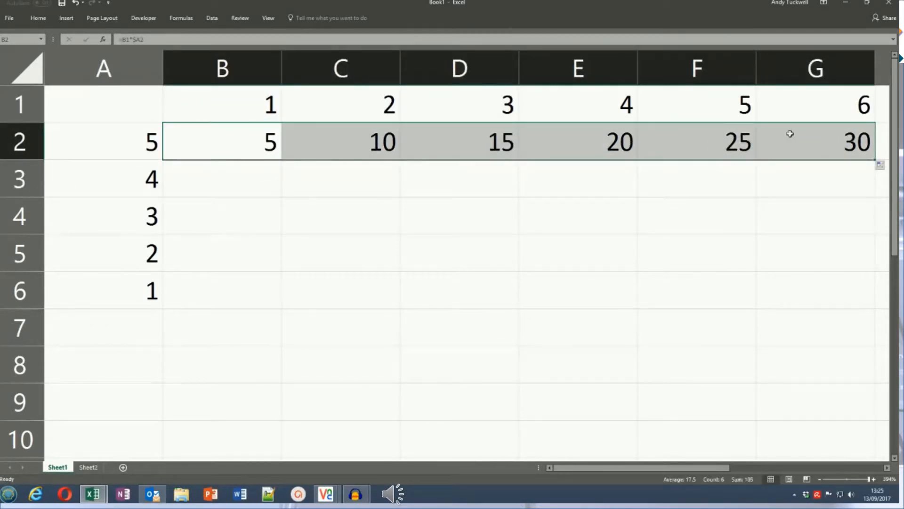
{"action": "left_click", "coordinate": [826, 132]}
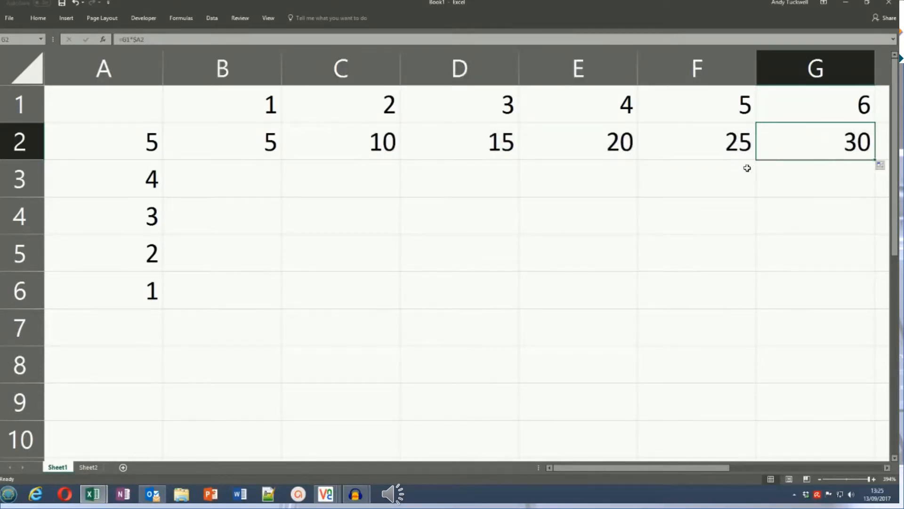
{"action": "key", "text": "F2"}
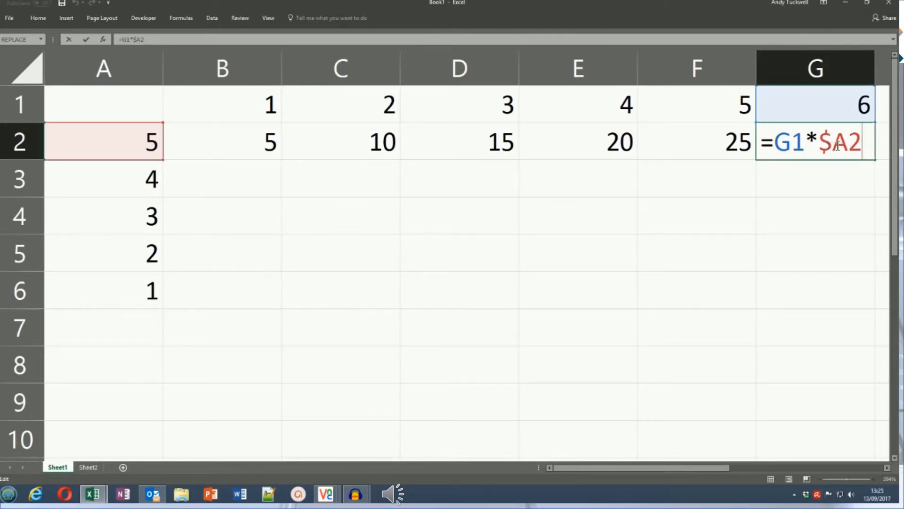
{"action": "key", "text": "ctrl+Return"}
- Fill B2's formula down column B to B6 and inspect the cell references in B6
{"action": "left_click", "coordinate": [281, 143]}
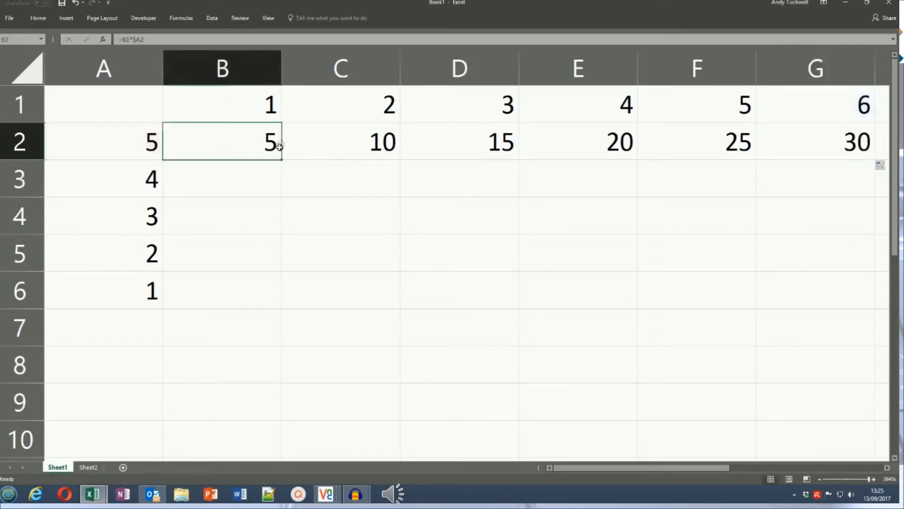
{"action": "left_click_drag", "start_coordinate": [281, 161], "coordinate": [275, 297]}
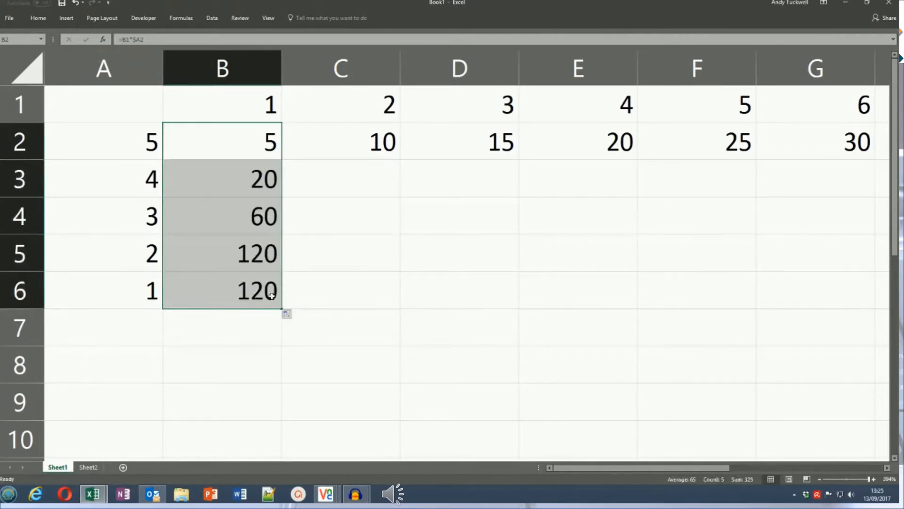
{"action": "left_click", "coordinate": [229, 292]}
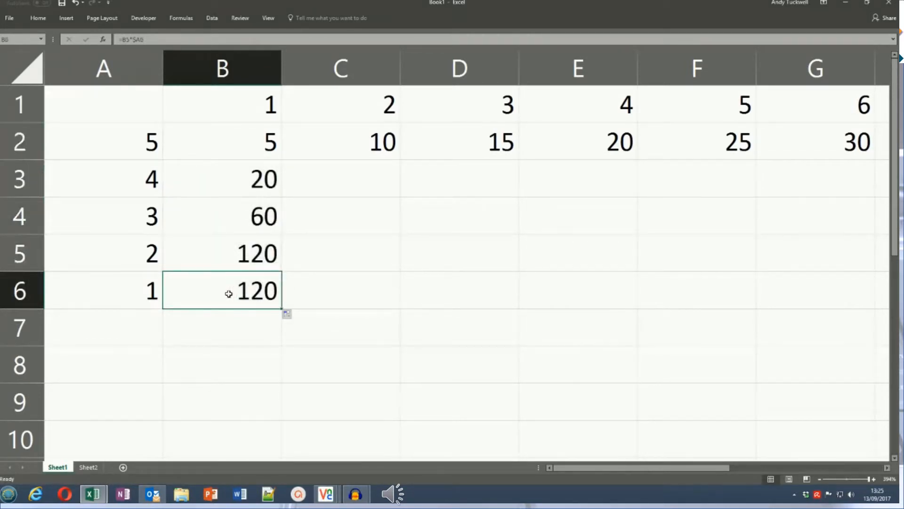
{"action": "double_click", "coordinate": [229, 293]}
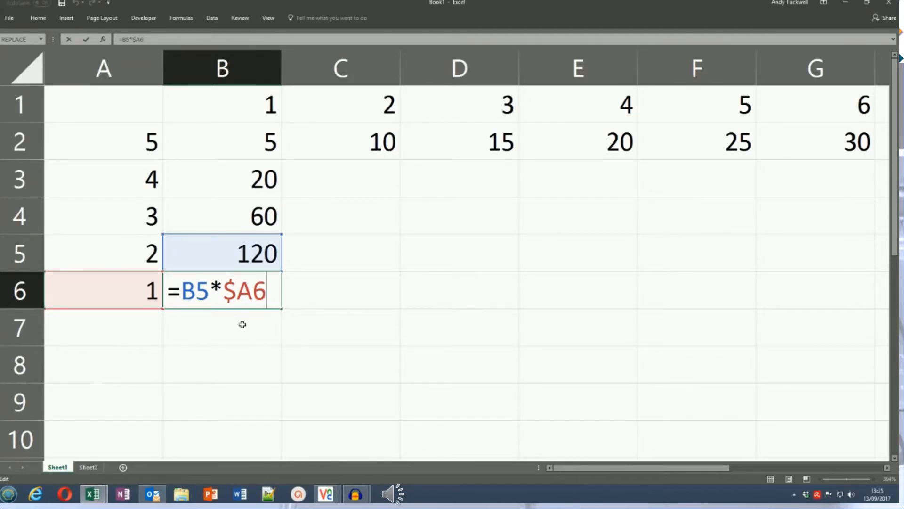
{"action": "key", "text": "ctrl+Return"}
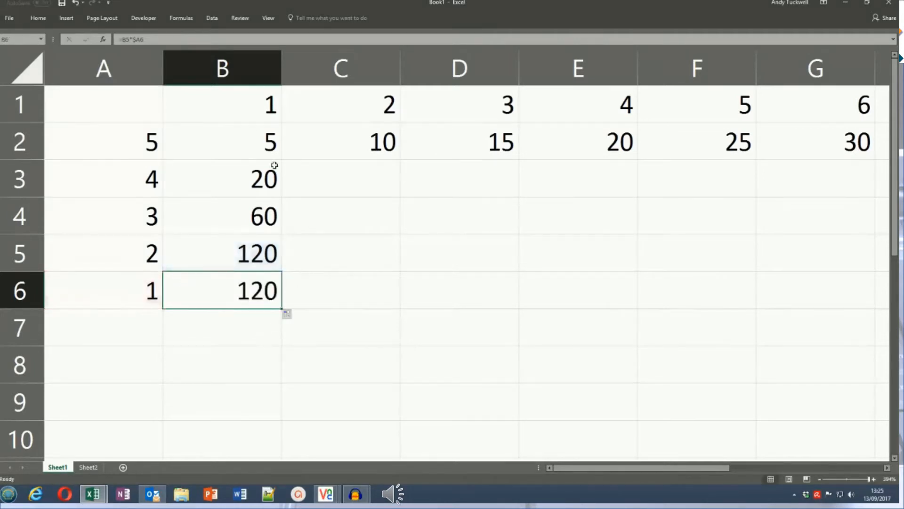
- Cycle the B1 reference in B2's formula through its absolute and mixed forms, and commit the formula as =B$1*$A2
{"action": "left_click", "coordinate": [249, 138]}
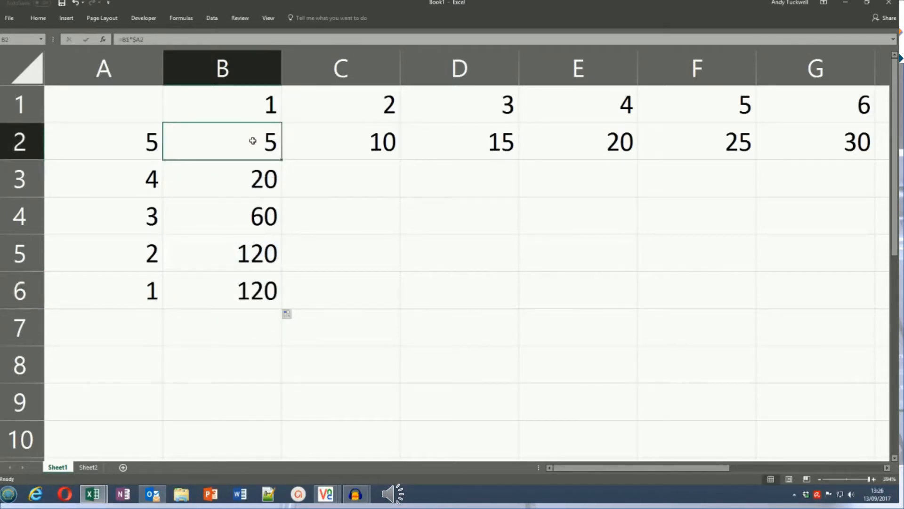
{"action": "double_click", "coordinate": [249, 139]}
{"action": "left_click", "coordinate": [200, 141]}
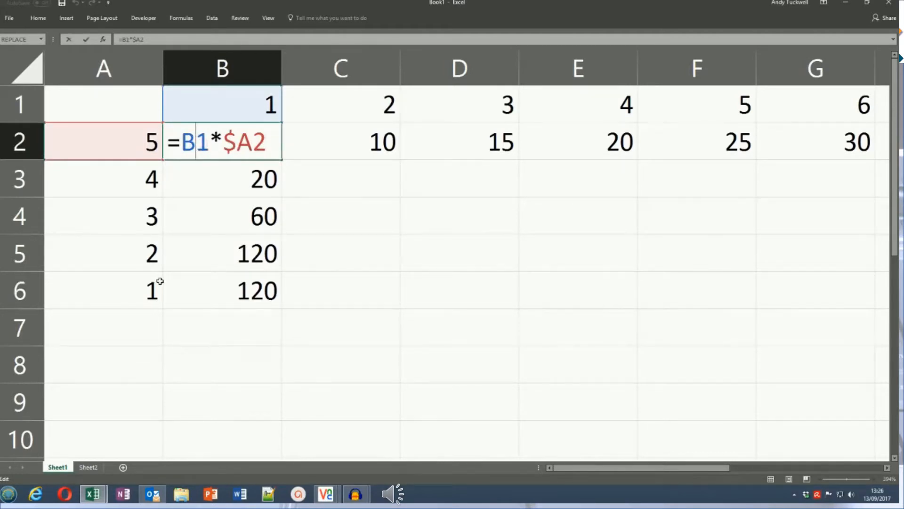
{"action": "key", "text": "F4"}
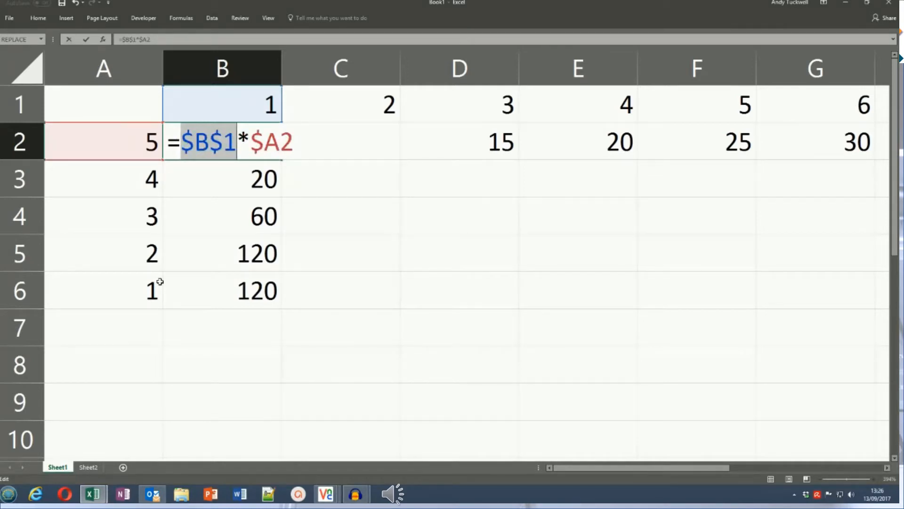
{"action": "key", "text": "F4"}
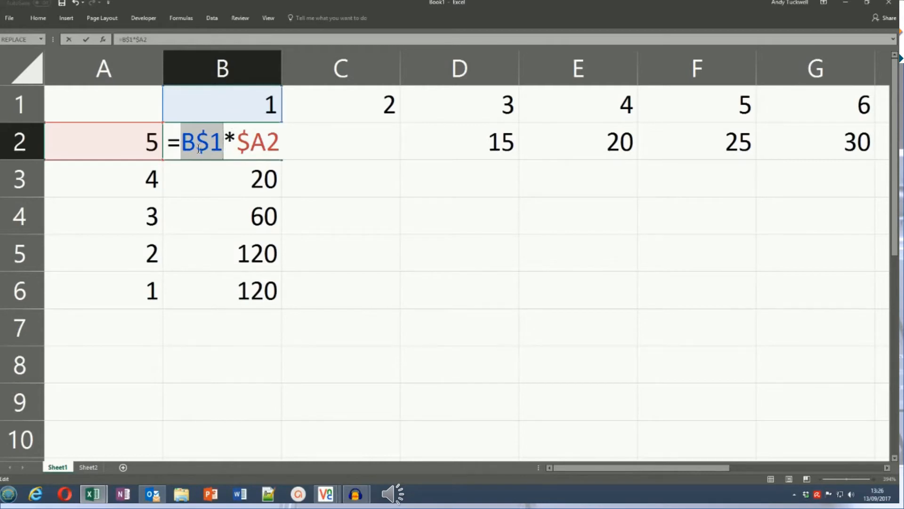
{"action": "key", "text": "F4"}
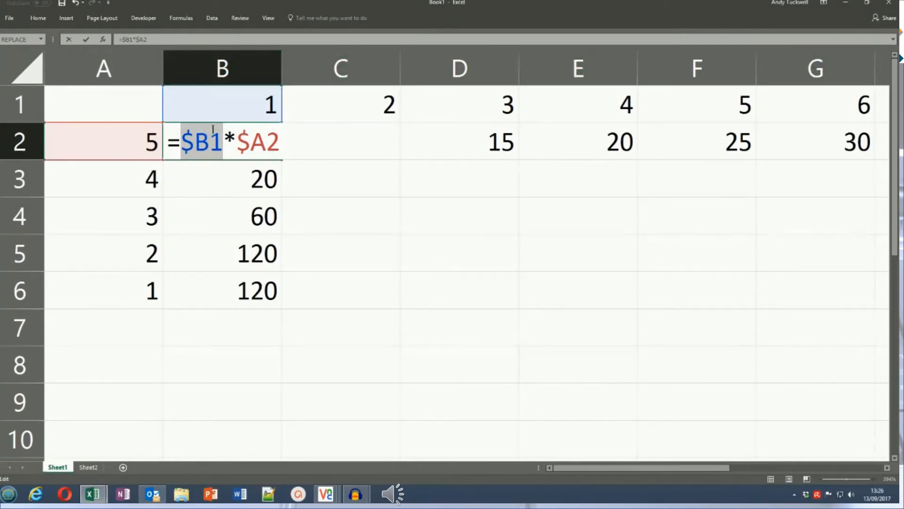
{"action": "key", "text": "F4"}
{"action": "key", "text": "F4"}
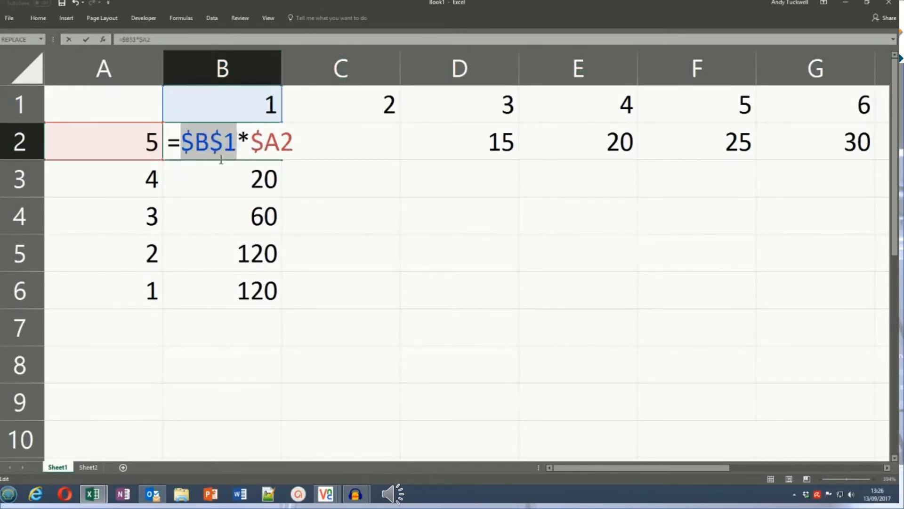
{"action": "key", "text": "F4"}
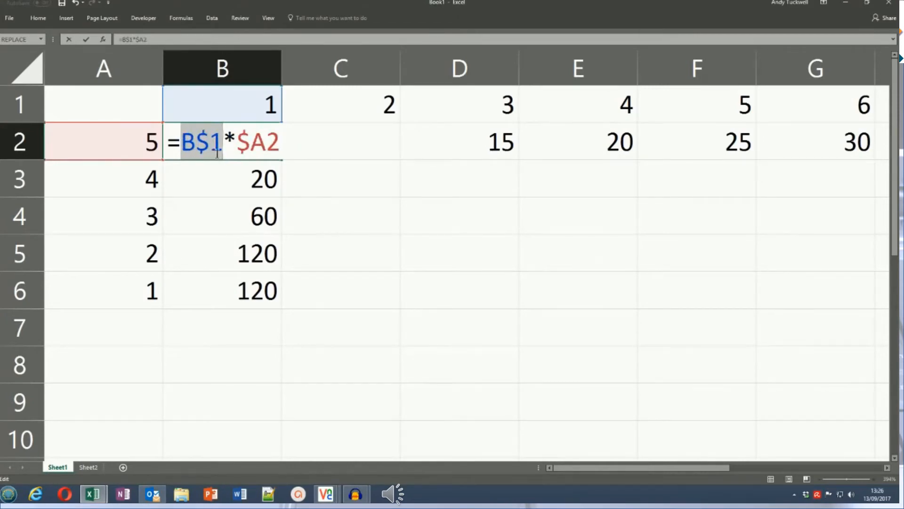
{"action": "key", "text": "Return"}
- Fill B2's formula down column B to B6, and fill the range B2:B6 across to column G
{"action": "left_click", "coordinate": [269, 145]}
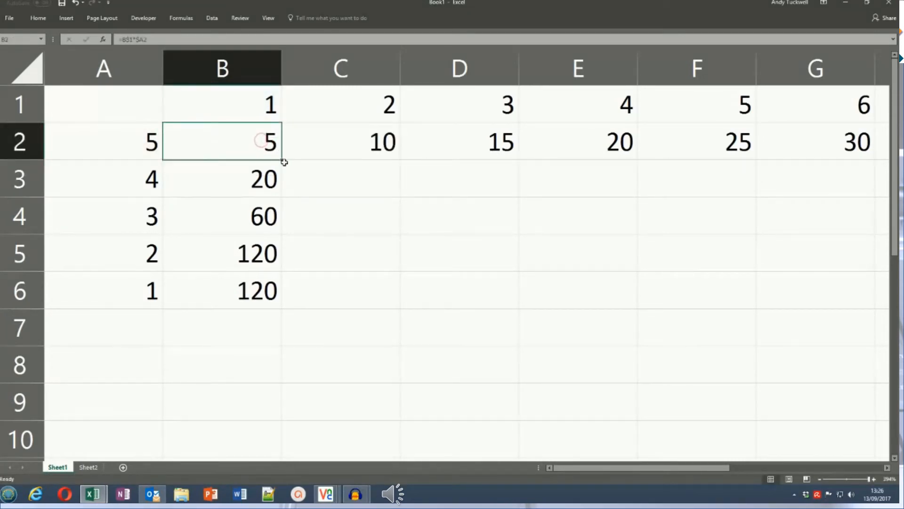
{"action": "left_click_drag", "start_coordinate": [281, 160], "coordinate": [289, 301]}
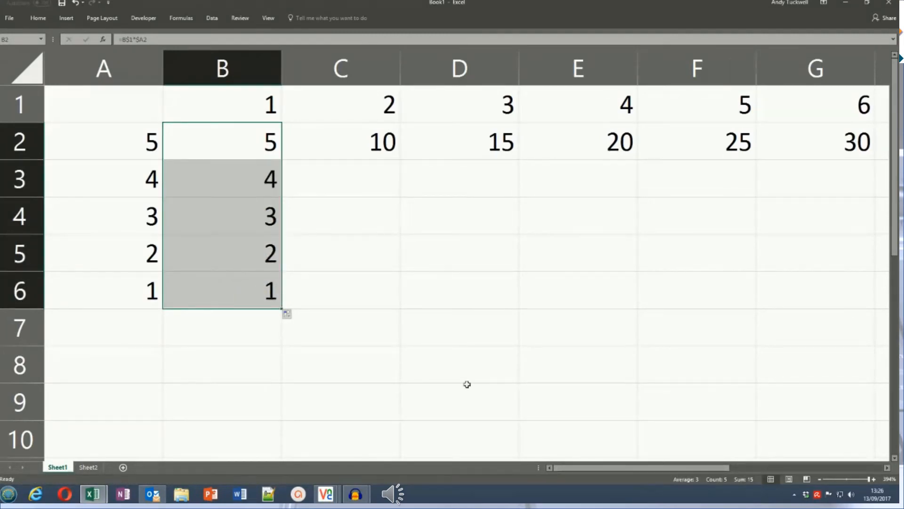
{"action": "left_click", "coordinate": [254, 296]}
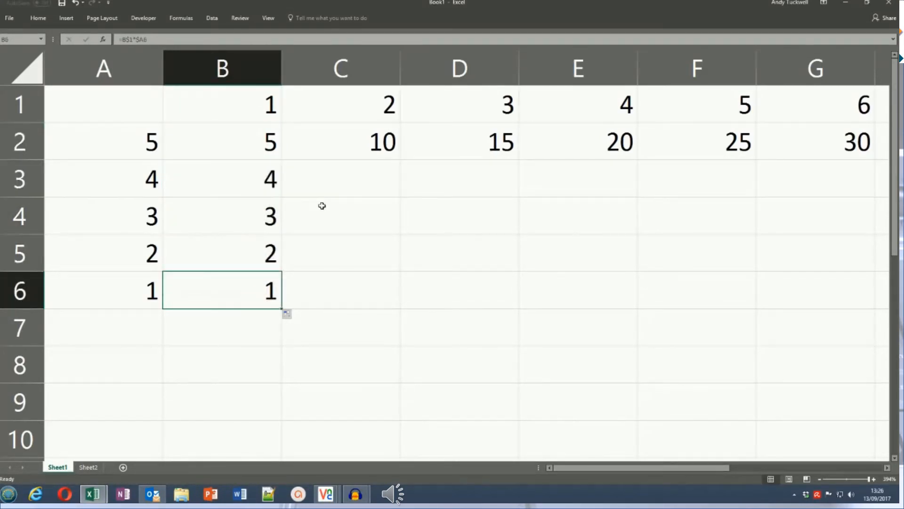
{"action": "left_click_drag", "start_coordinate": [258, 142], "coordinate": [273, 301]}
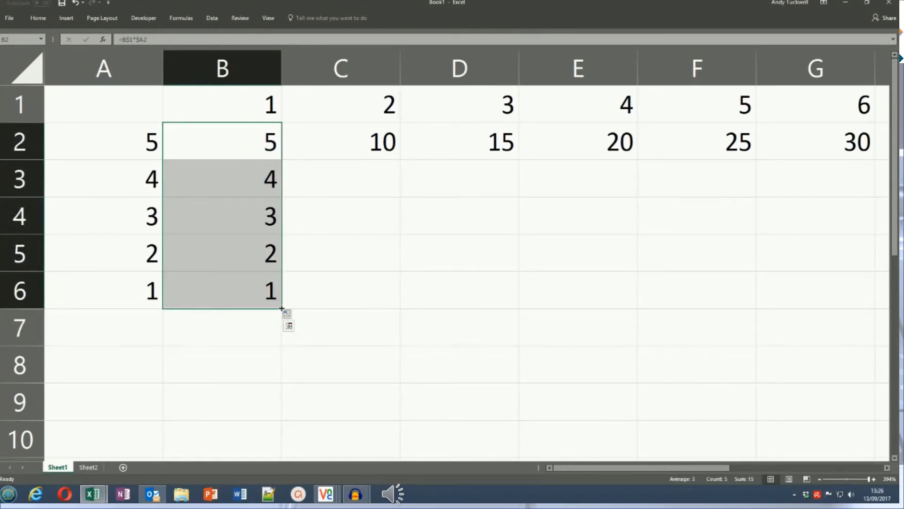
{"action": "left_click_drag", "start_coordinate": [282, 309], "coordinate": [831, 305]}
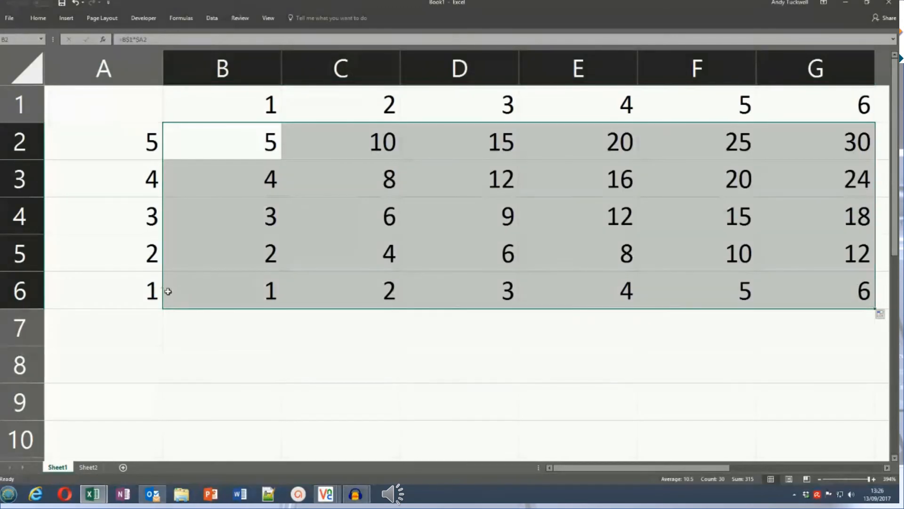
- Check the copied formulas in G6, G4 and B6 against the row and column header cells they reference
{"action": "left_click", "coordinate": [149, 288]}
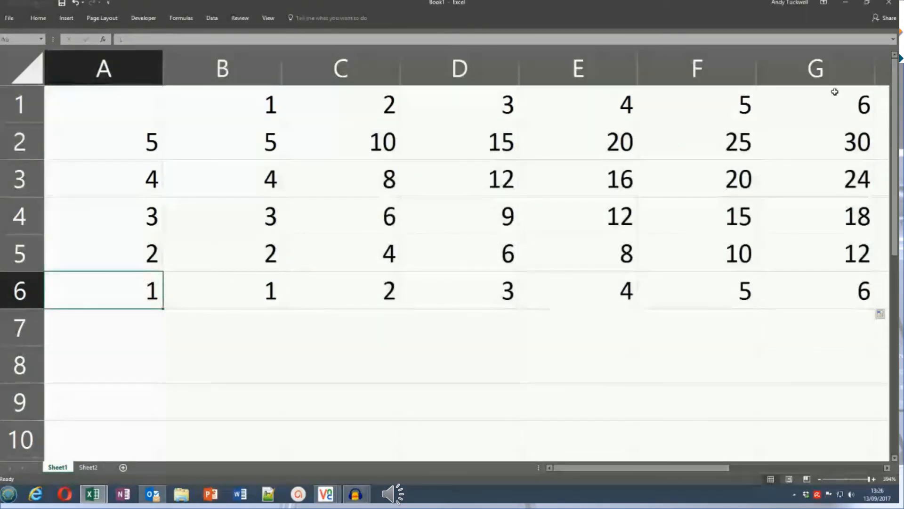
{"action": "left_click", "coordinate": [847, 97]}
{"action": "left_click", "coordinate": [842, 291]}
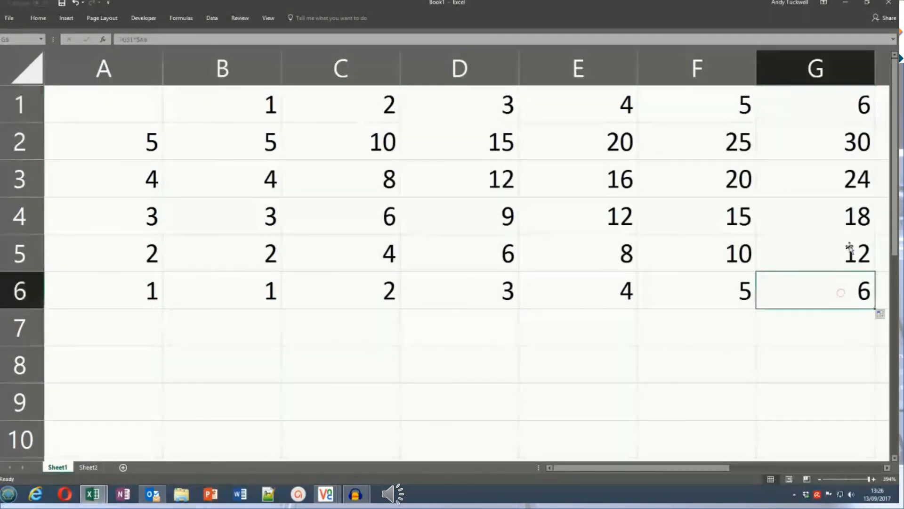
{"action": "left_click", "coordinate": [842, 220]}
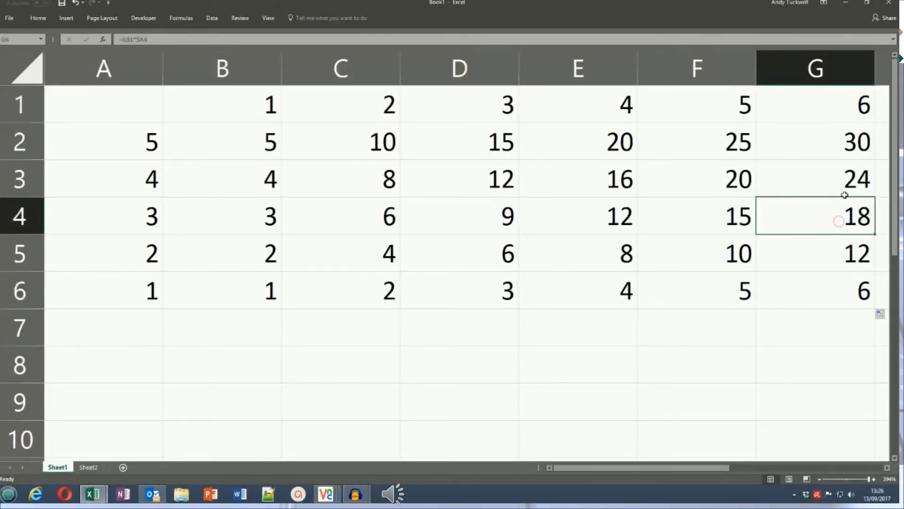
{"action": "left_click", "coordinate": [844, 108]}
{"action": "left_click", "coordinate": [834, 220]}
{"action": "left_click", "coordinate": [116, 224]}
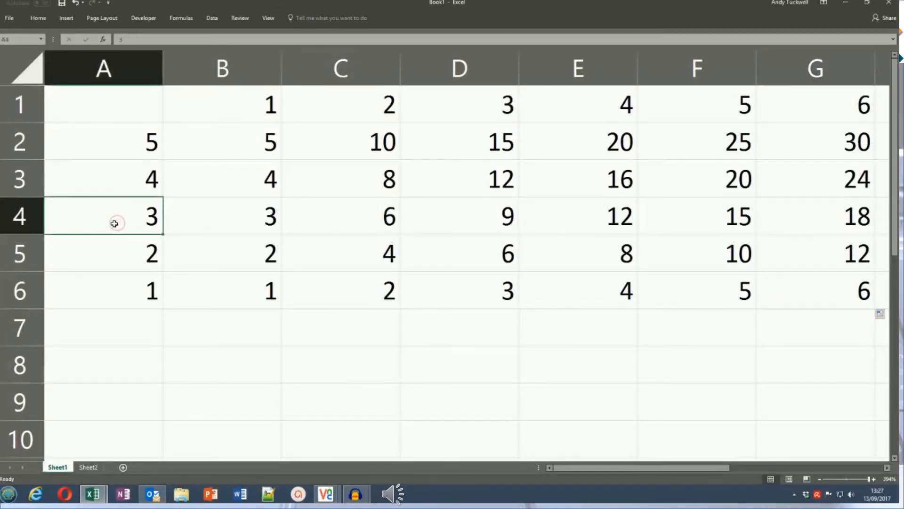
{"action": "left_click", "coordinate": [195, 286]}
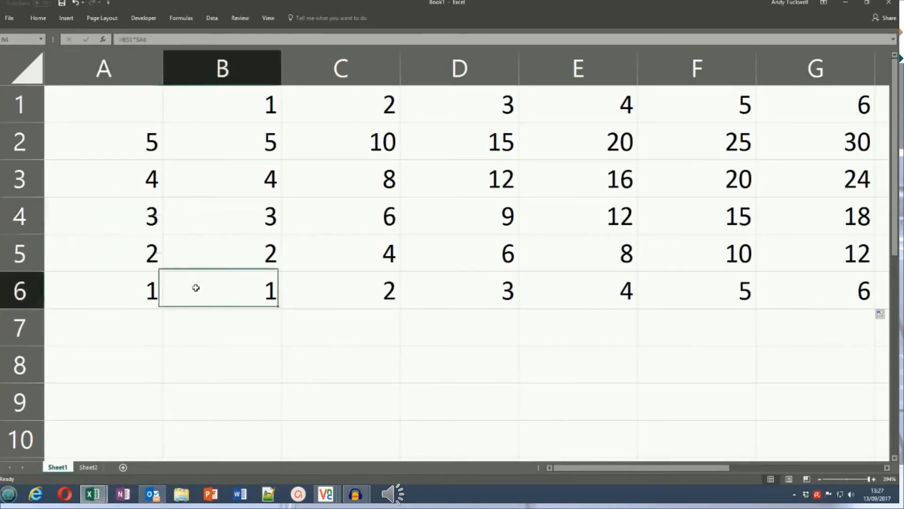